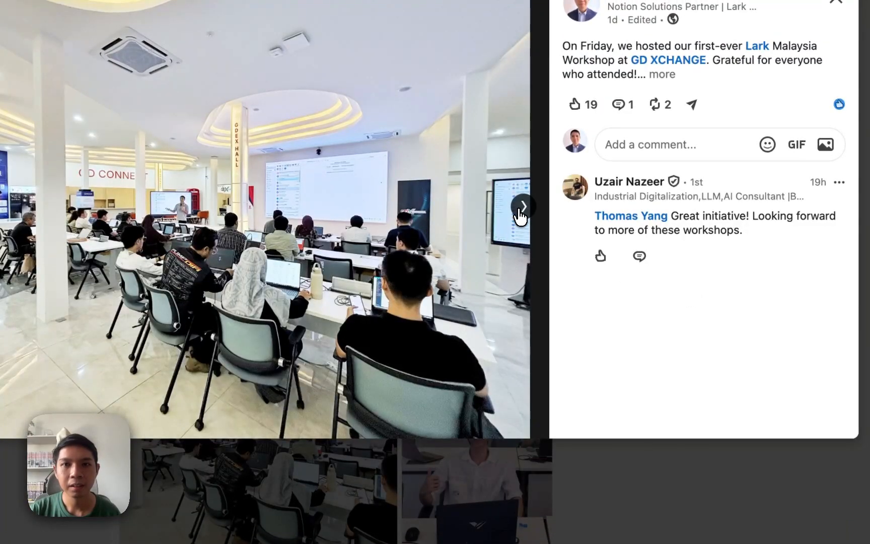
# Browse three more workshop photos in the Lark Malaysia post, then switch to the Round Robin Demo base
pyautogui.click(522, 206)
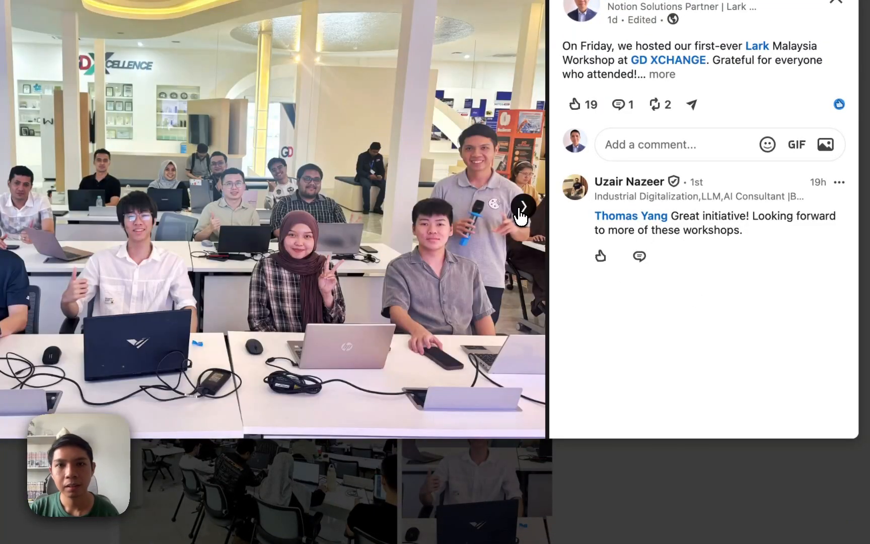
pyautogui.click(523, 207)
pyautogui.click(521, 207)
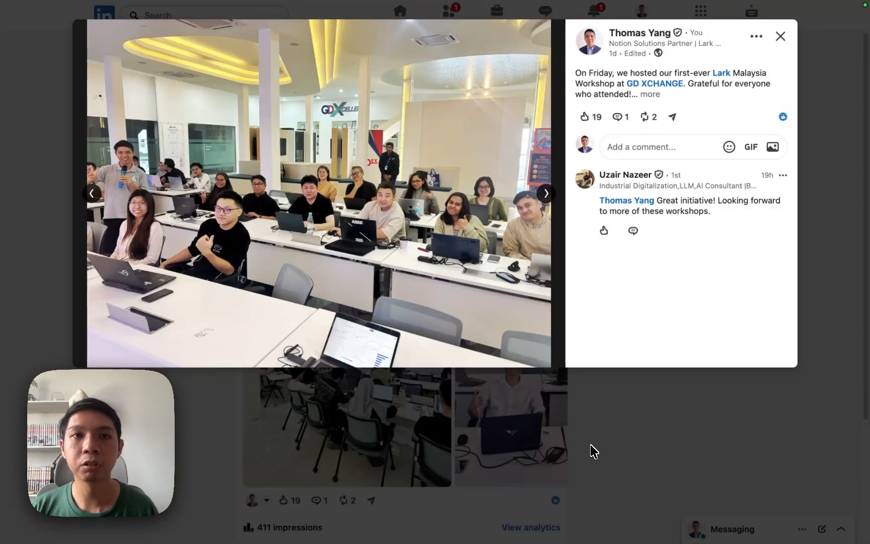
pyautogui.hotkey('ctrl', 'Tab')
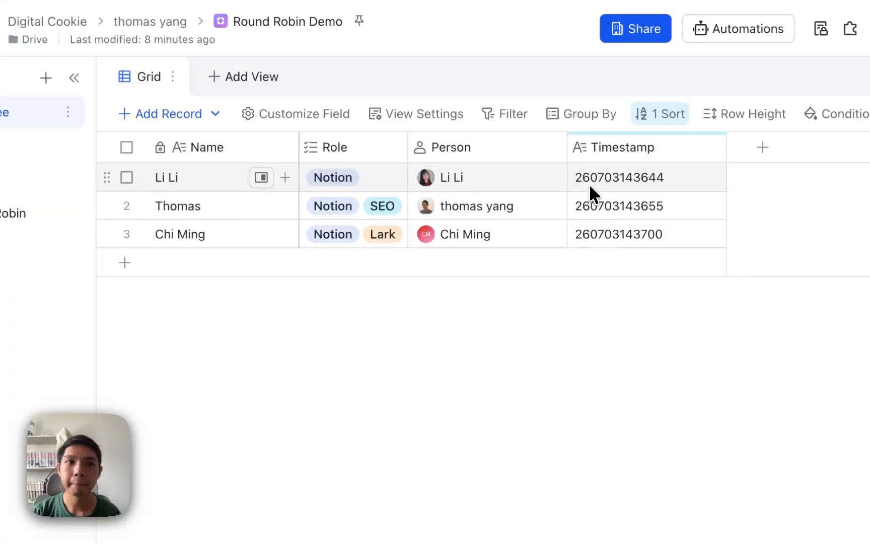
# Open the CRM table showing Clients 1–5 with Notion or Lark job types and empty Person fields
pyautogui.click(11, 147)
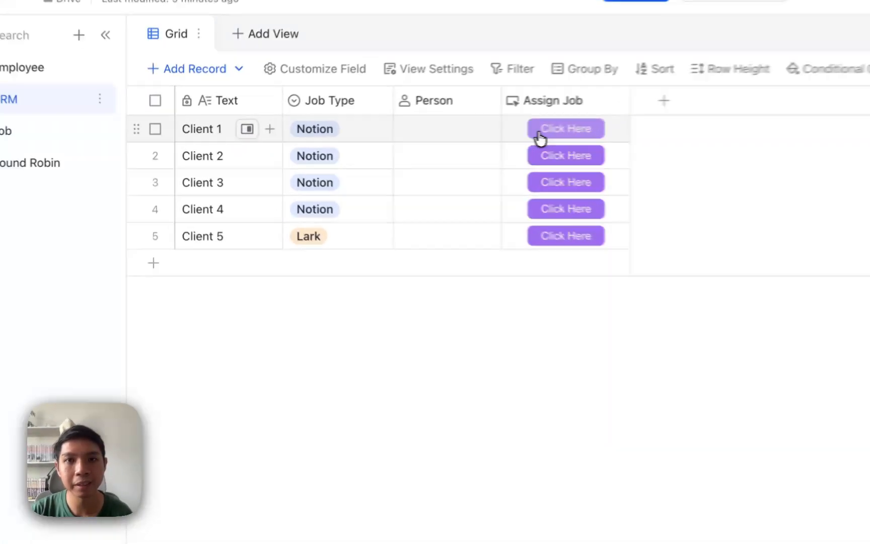
pyautogui.click(540, 134)
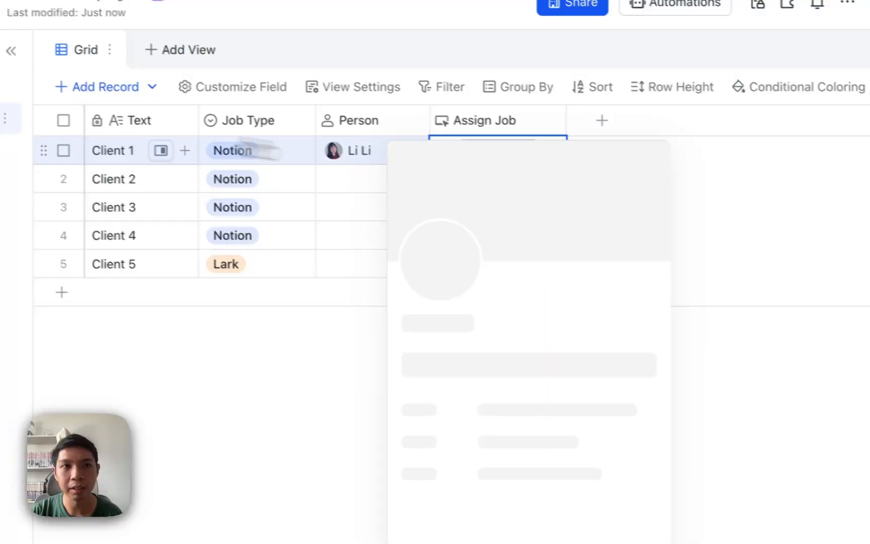
pyautogui.click(46, 123)
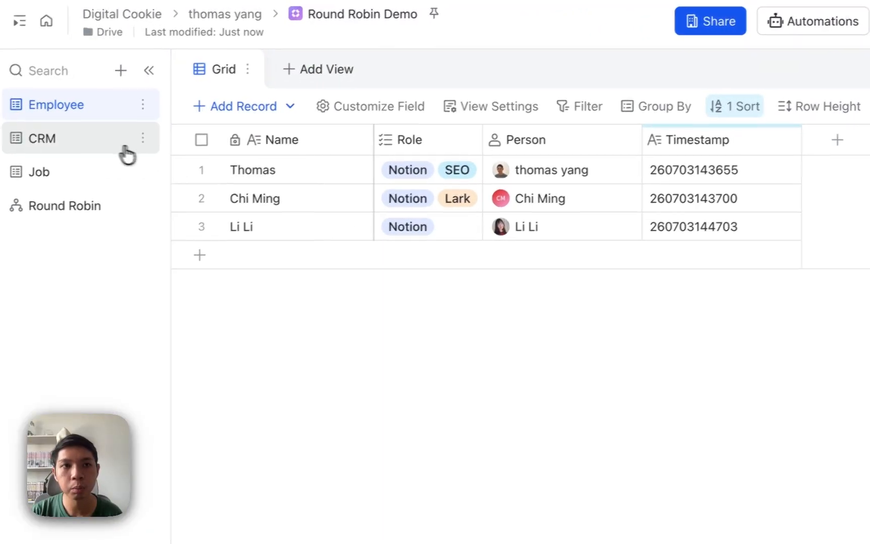
pyautogui.click(123, 141)
pyautogui.click(518, 132)
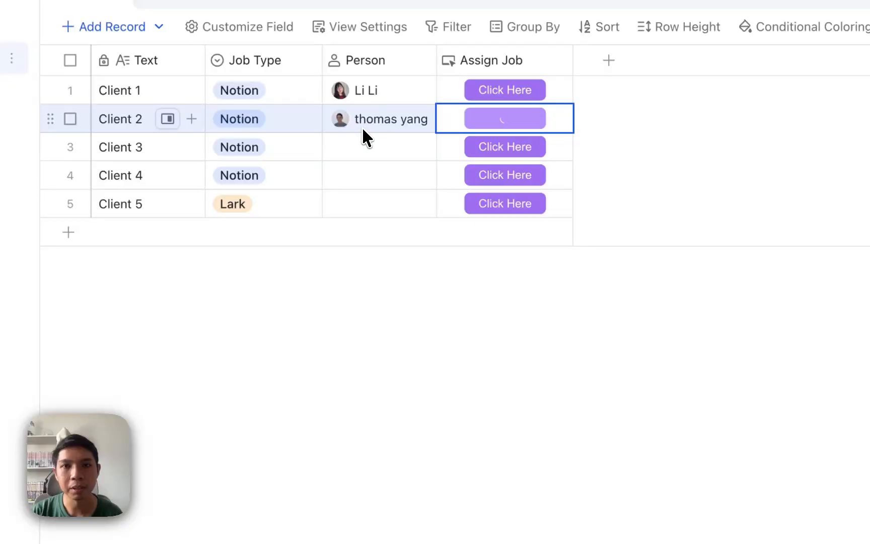
pyautogui.click(510, 150)
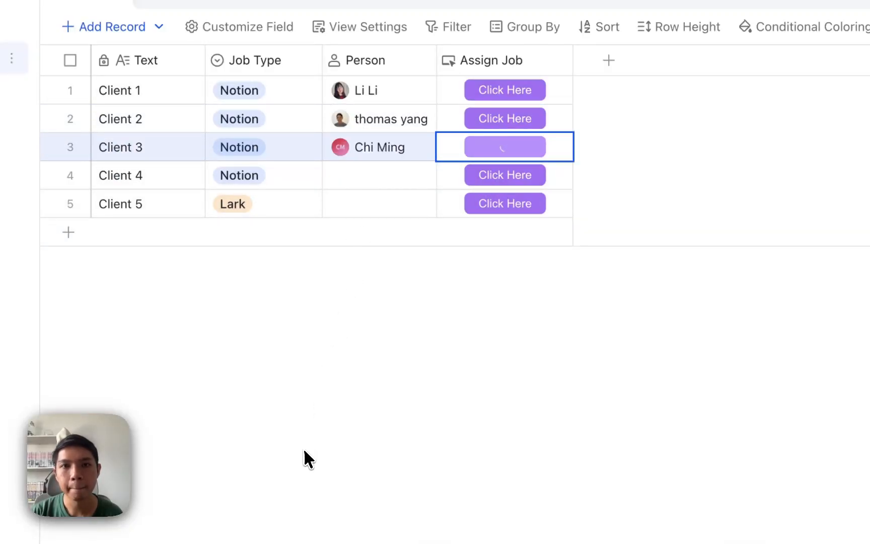
pyautogui.click(497, 176)
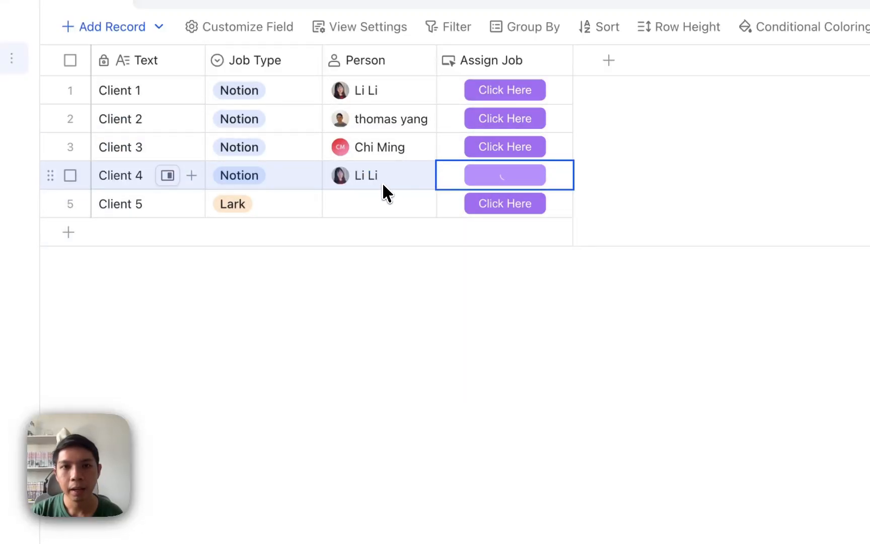
pyautogui.click(501, 212)
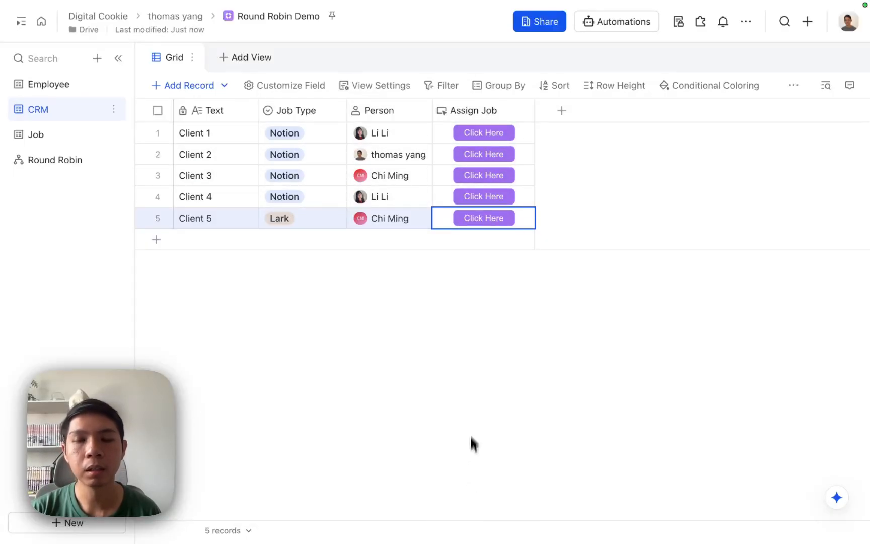
# Rerun Assign Job for Clients 1–5, then view the Employee table's refreshed timestamps
pyautogui.click(483, 133)
pyautogui.click(484, 154)
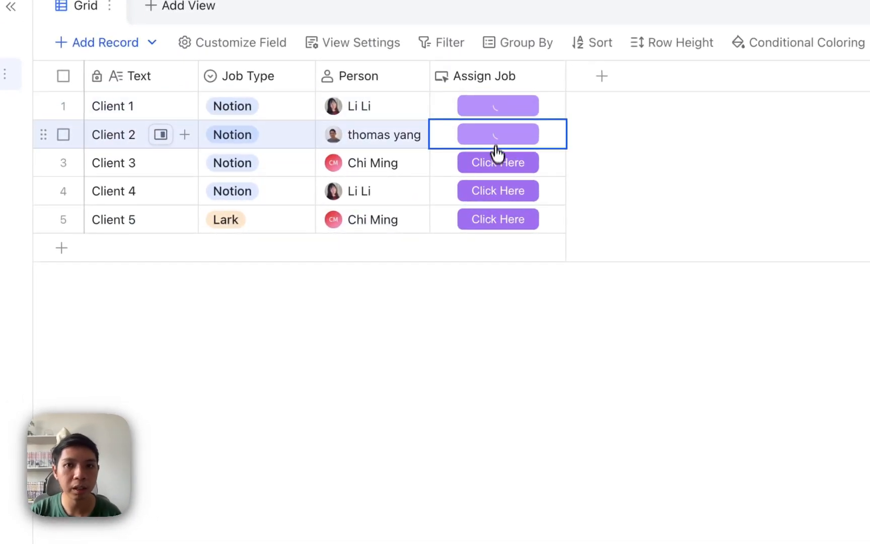
pyautogui.click(483, 175)
pyautogui.click(490, 193)
pyautogui.click(484, 219)
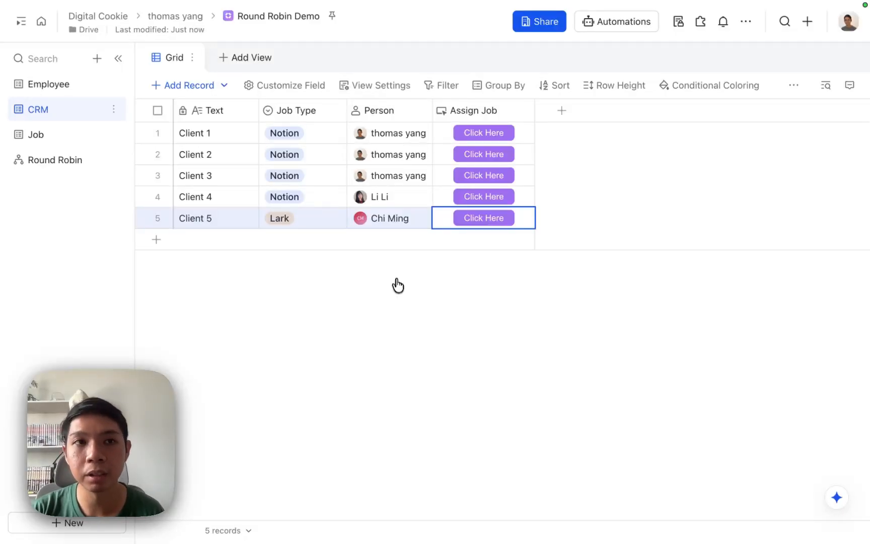
pyautogui.click(76, 85)
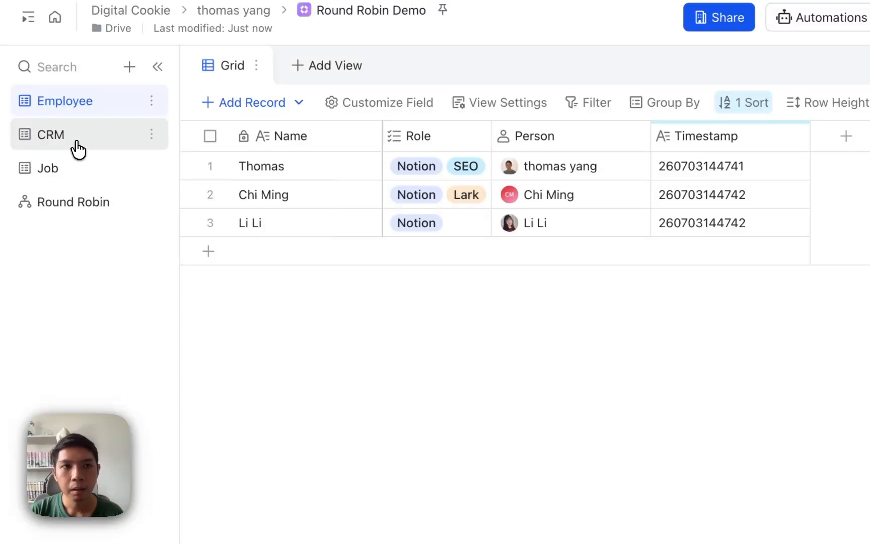
# Review the CRM, Job and Employee tables, then open the Round Robin workflow with its Notion, Lark and SEO branches
pyautogui.click(78, 142)
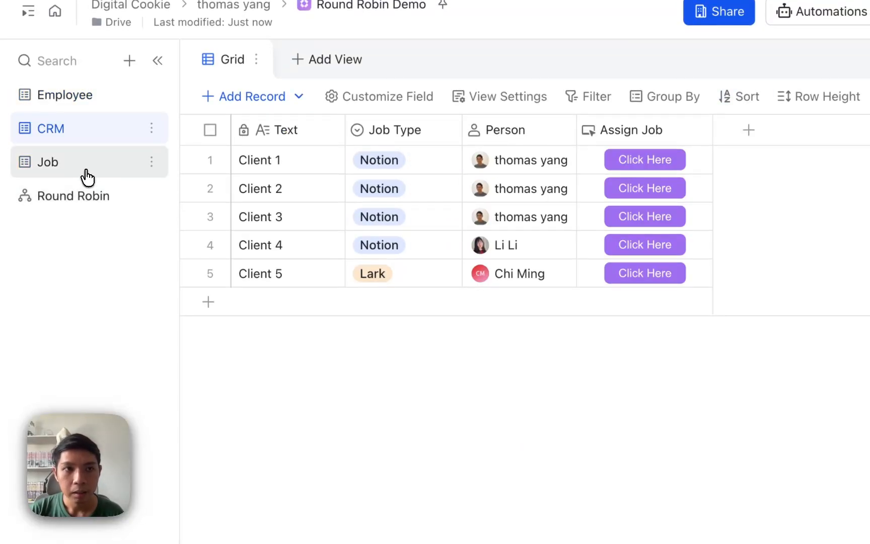
pyautogui.click(87, 177)
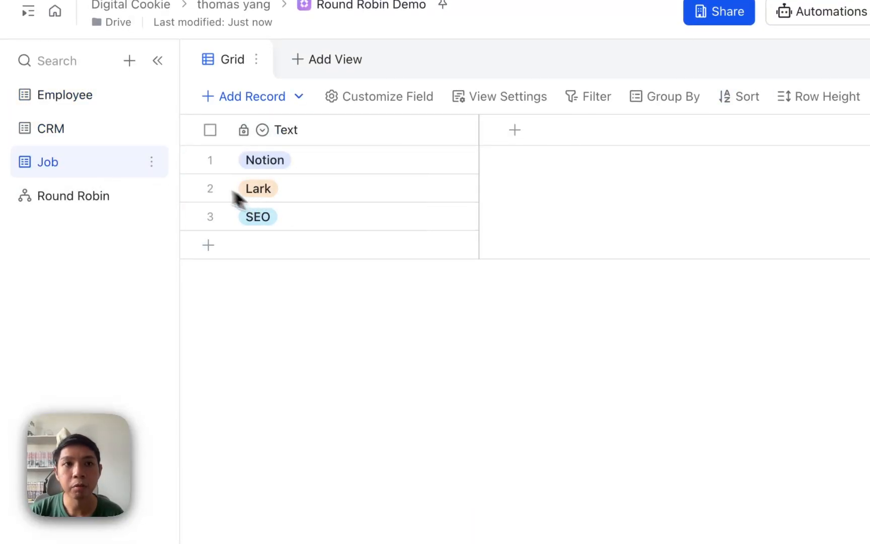
pyautogui.click(85, 103)
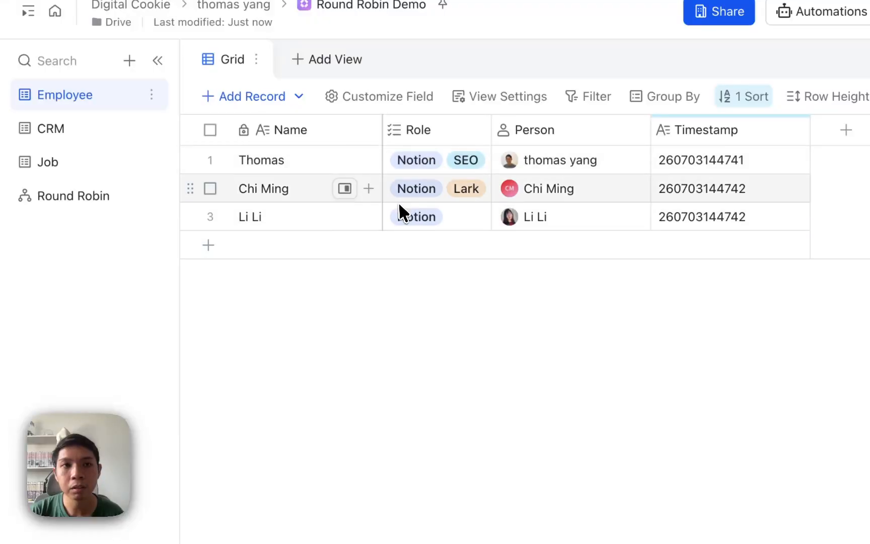
pyautogui.click(71, 131)
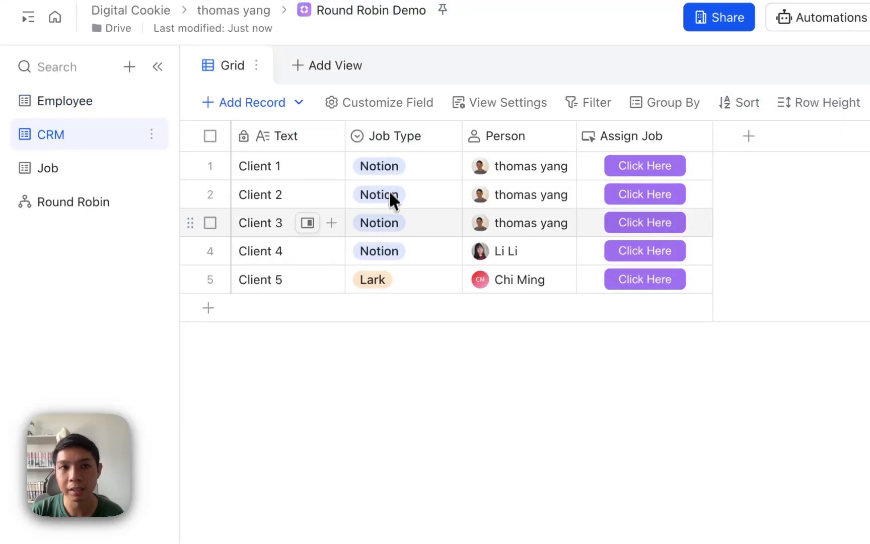
pyautogui.click(75, 211)
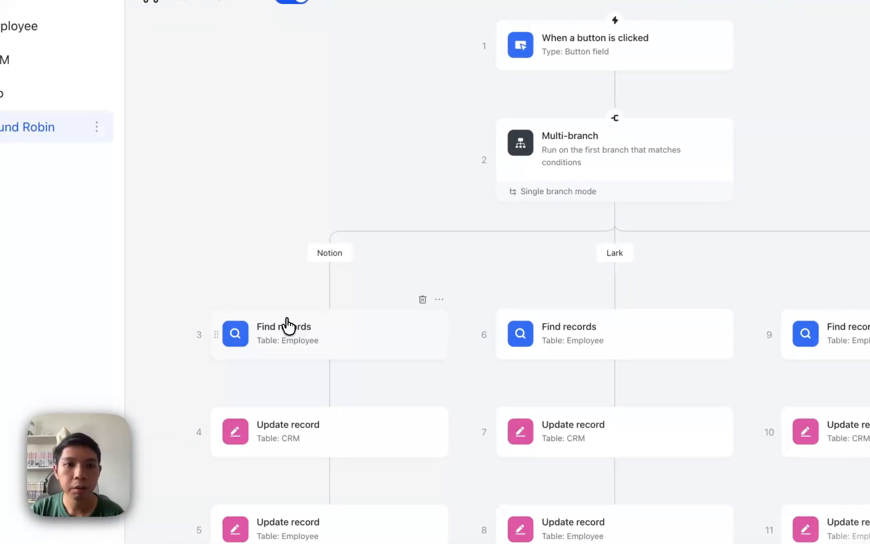
# In the Notion branch's Find records step (Role contains Notion), sort results by Timestamp A→Z
pyautogui.click(161, 280)
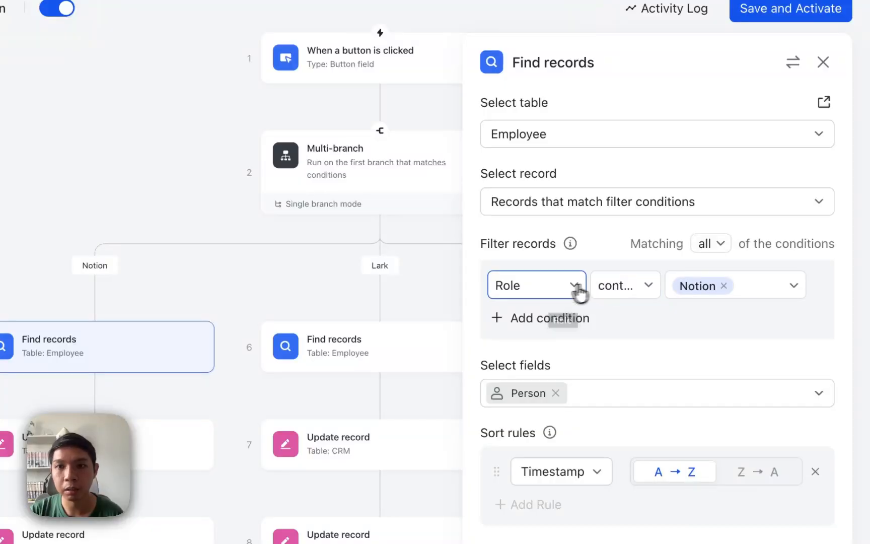
pyautogui.click(610, 290)
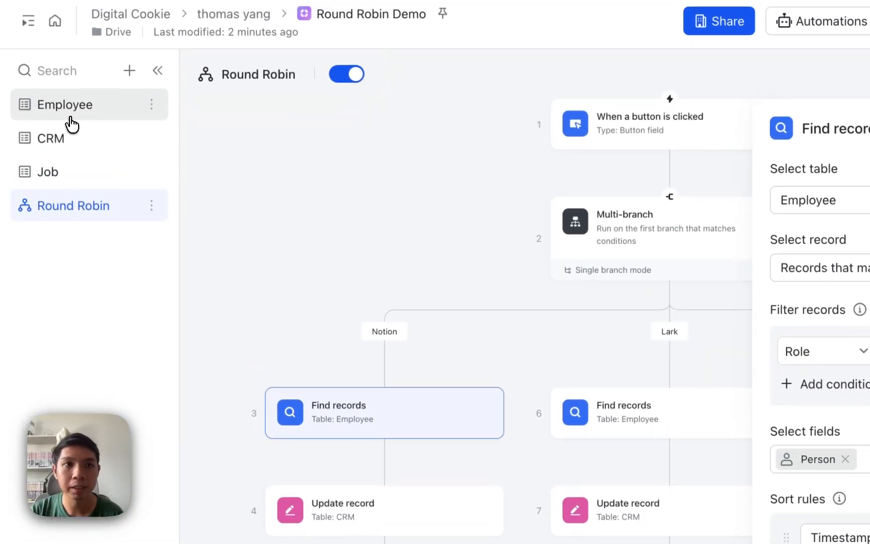
pyautogui.click(68, 121)
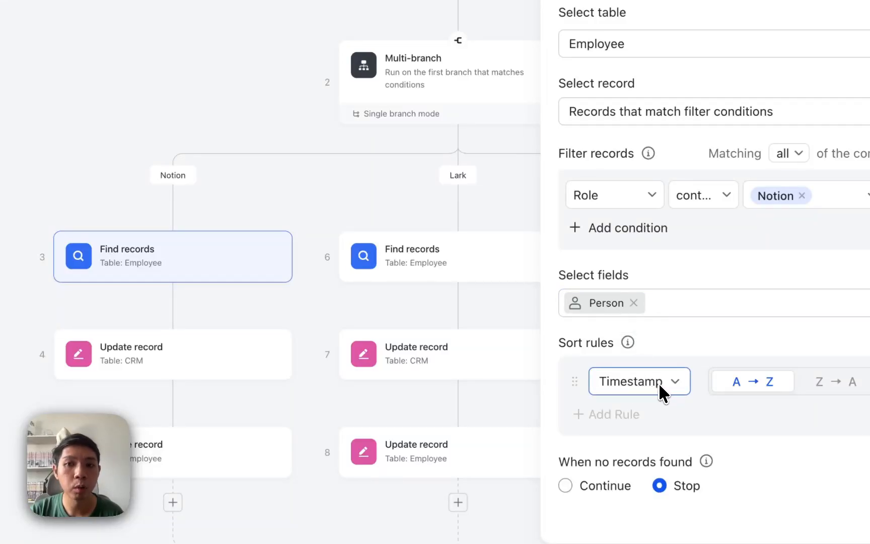
pyautogui.moveTo(627, 345)
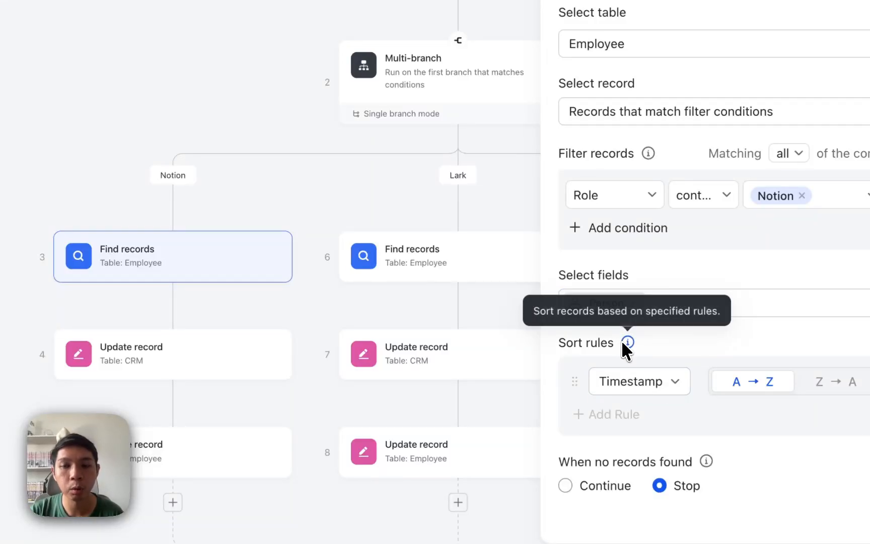
pyautogui.click(635, 381)
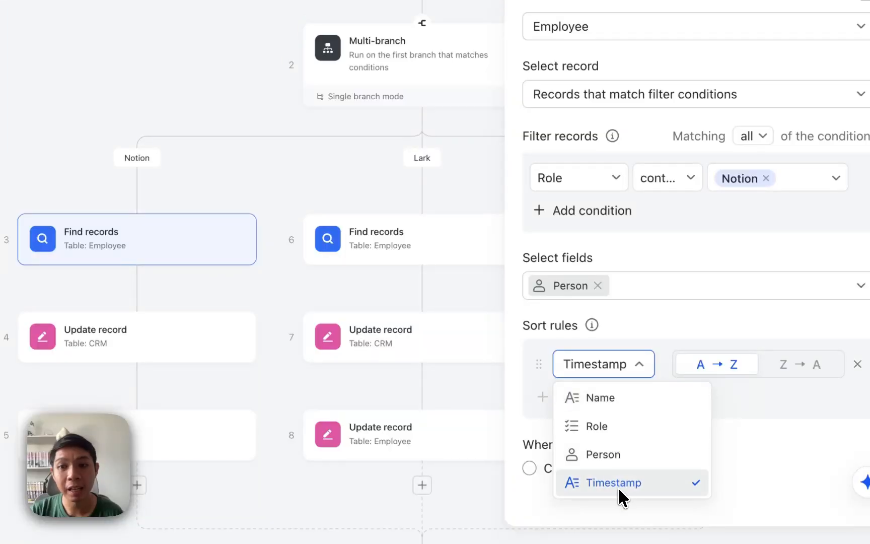
pyautogui.click(631, 364)
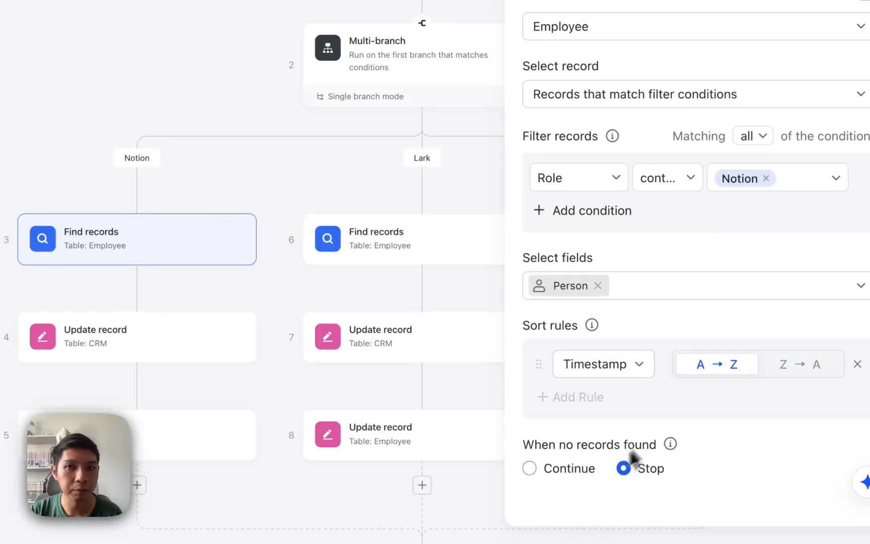
# Confirm the Notion CRM update targets the Step 1 record and sets Person from step 3's first found record
pyautogui.click(81, 348)
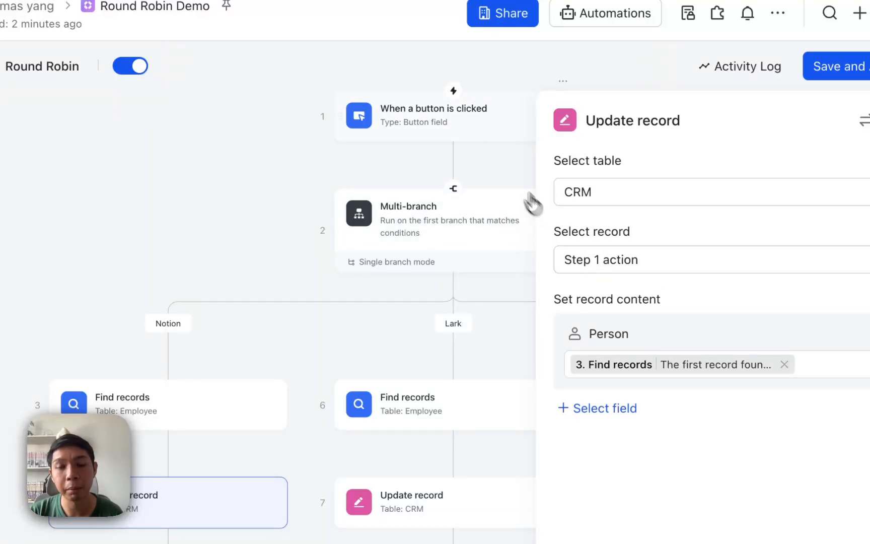
pyautogui.click(595, 266)
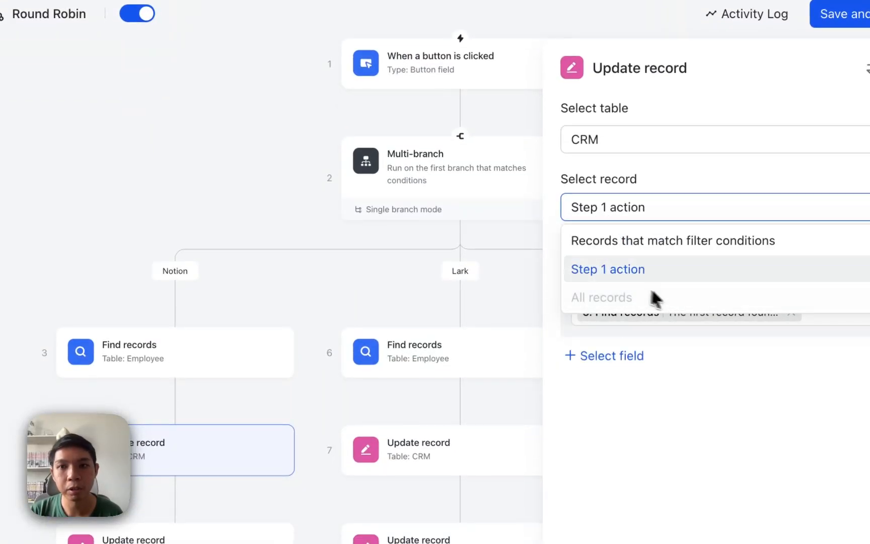
pyautogui.click(658, 176)
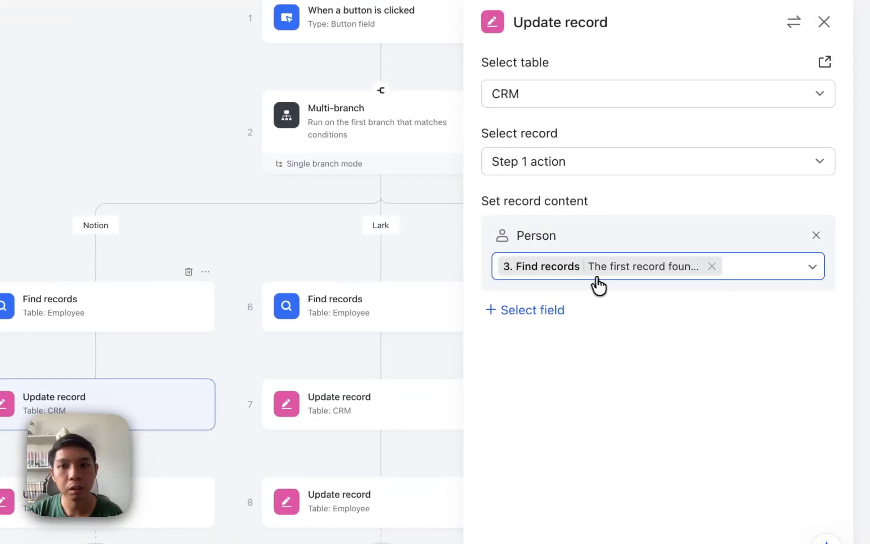
pyautogui.click(755, 239)
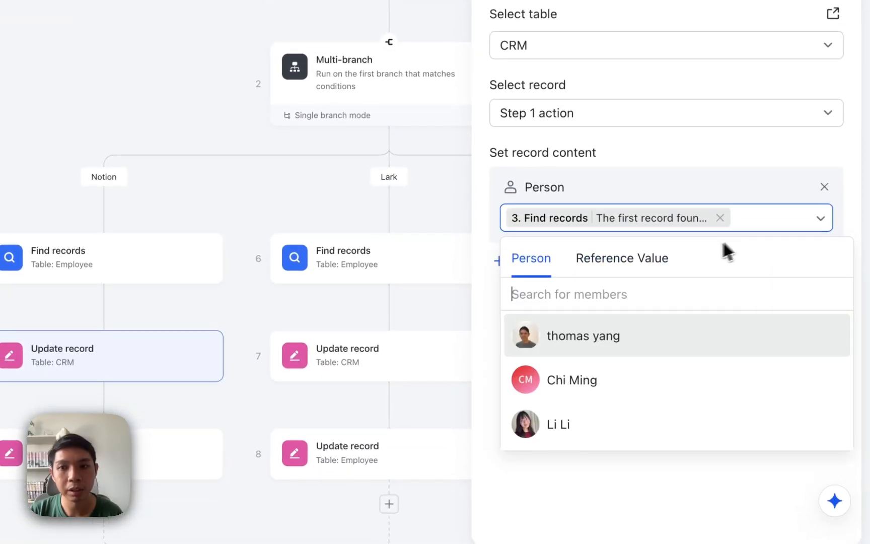
pyautogui.click(623, 288)
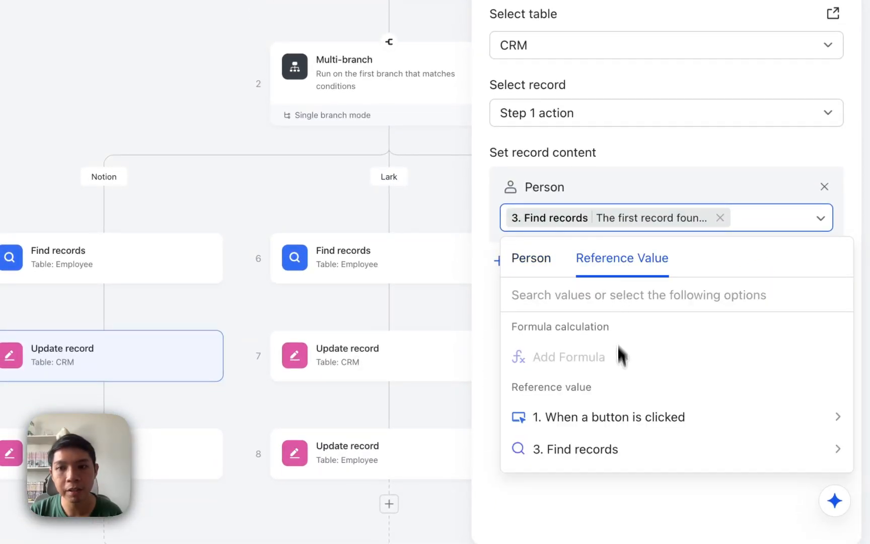
pyautogui.moveTo(594, 455)
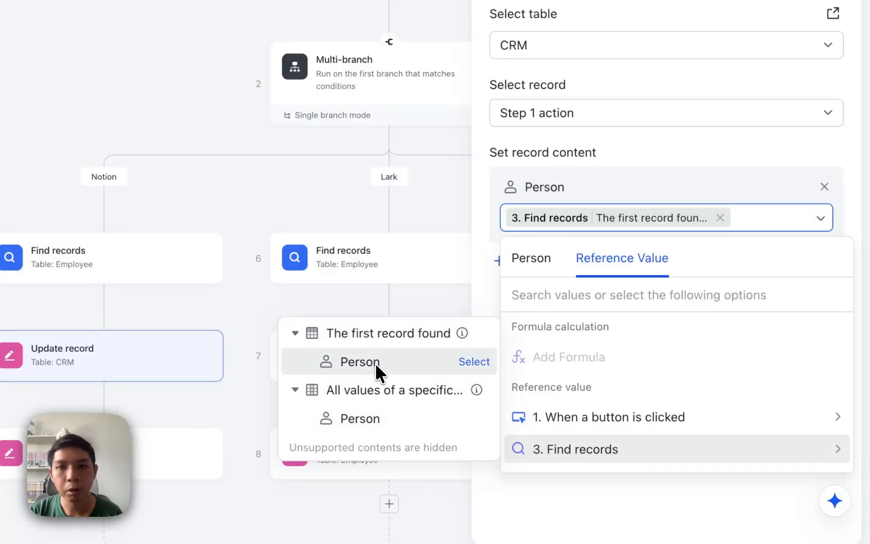
pyautogui.click(408, 371)
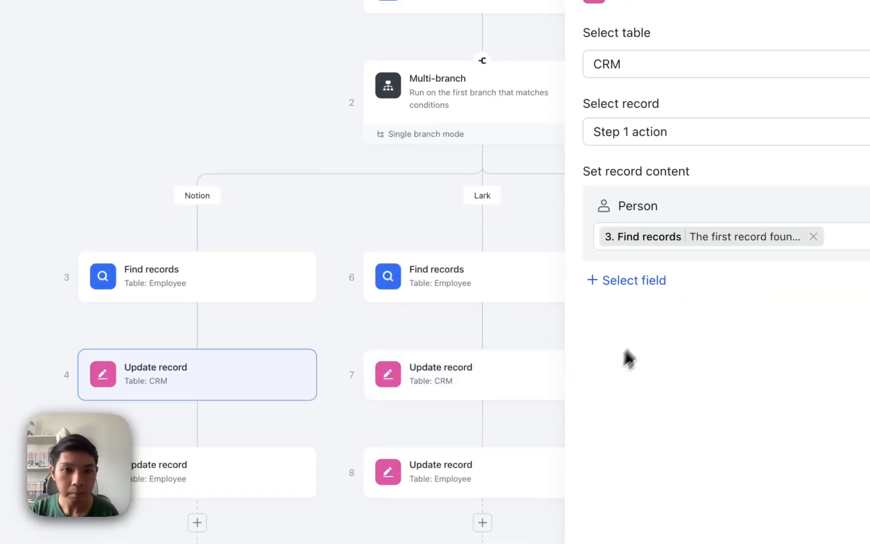
# Open the Notion branch's Employee update step setting Timestamp to TEXT(NOW(), "YYMMDDHHmmss")
pyautogui.click(197, 473)
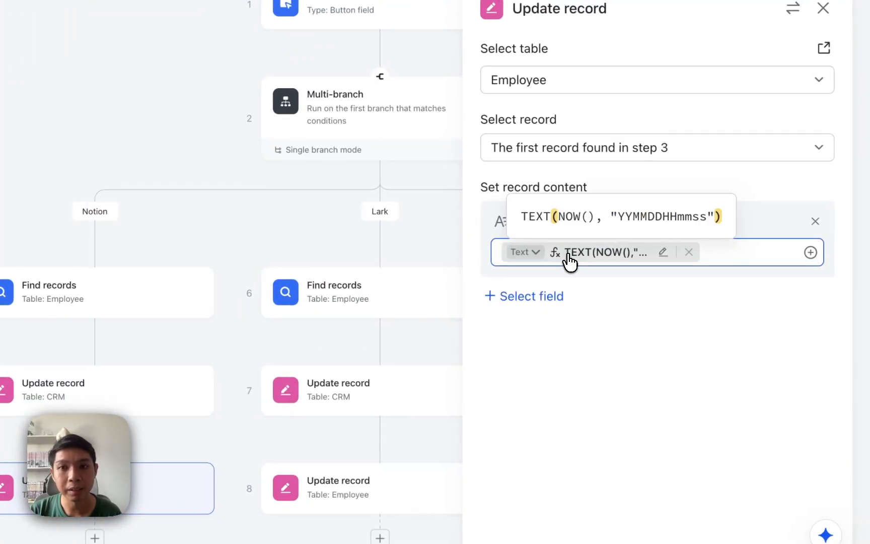
pyautogui.click(743, 253)
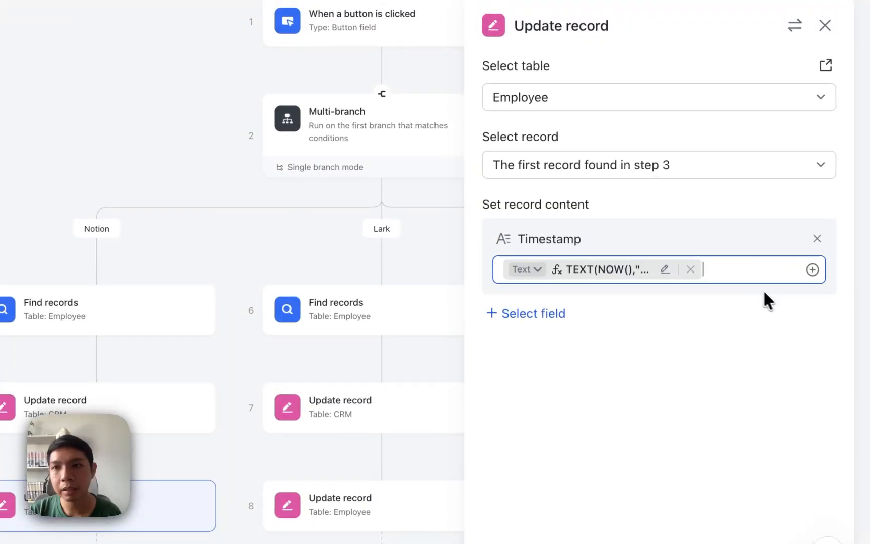
pyautogui.click(637, 274)
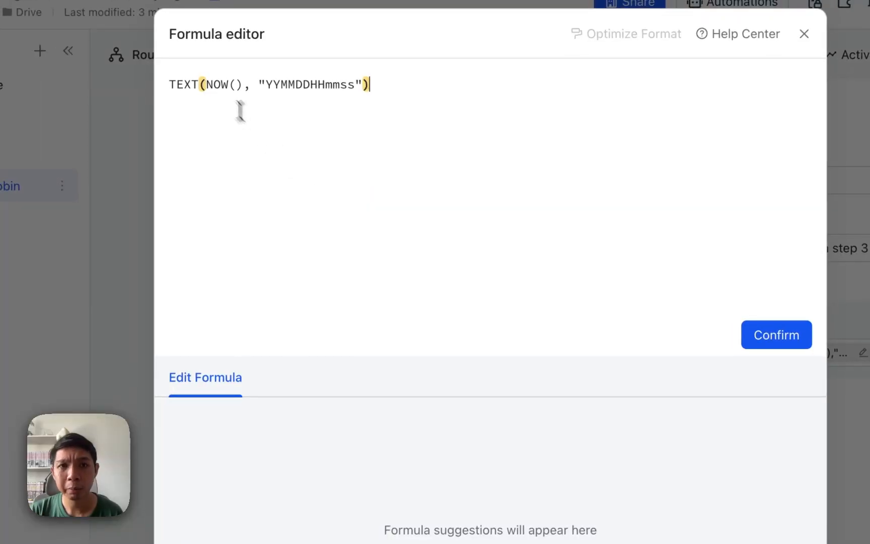
pyautogui.moveTo(17, 2)
pyautogui.click(192, 86)
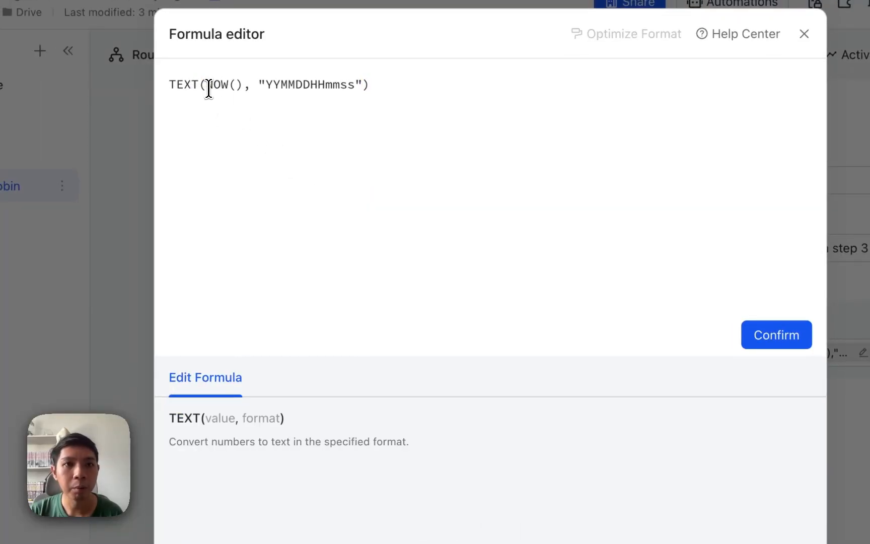
pyautogui.moveTo(208, 86); pyautogui.dragTo(233, 85)
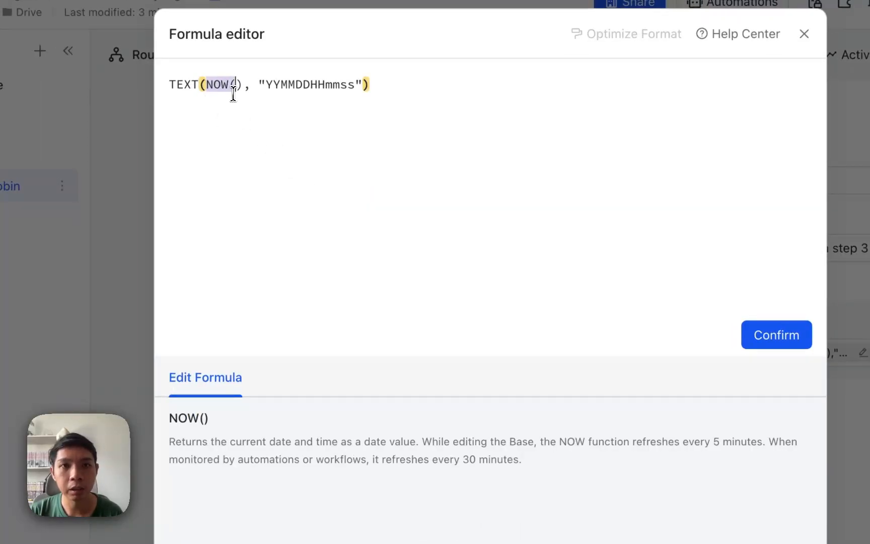
pyautogui.click(267, 115)
pyautogui.click(268, 86)
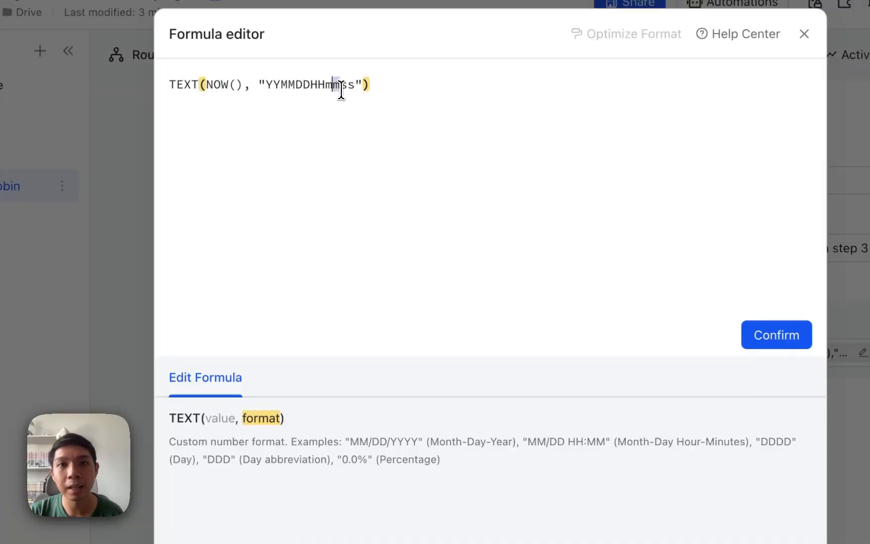
pyautogui.moveTo(353, 86); pyautogui.dragTo(250, 89)
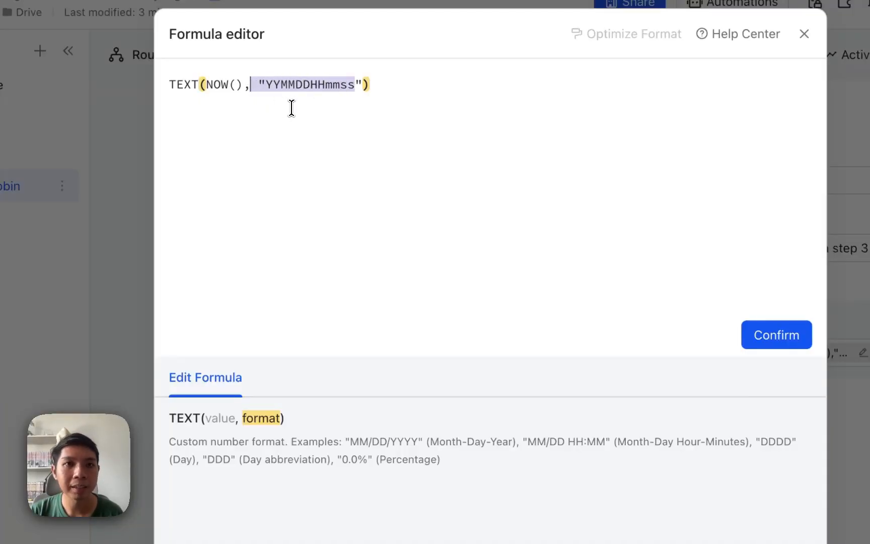
pyautogui.click(333, 110)
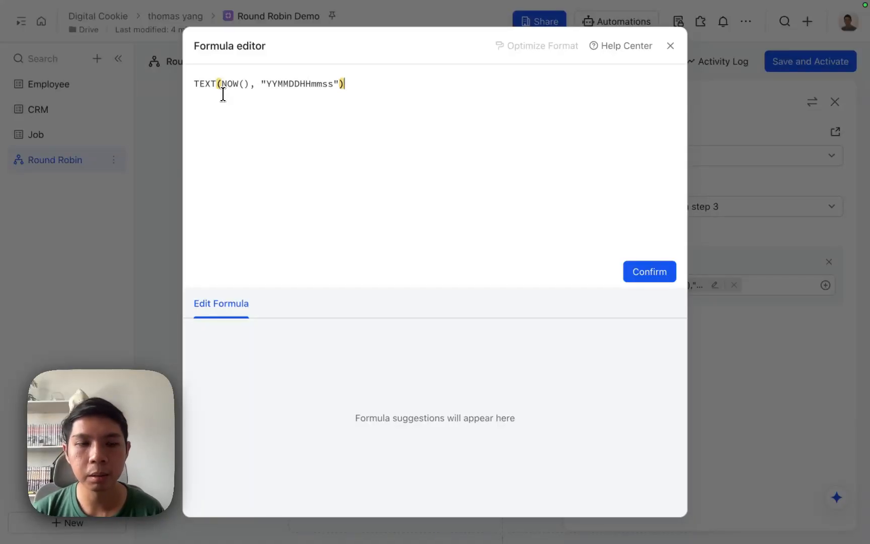
pyautogui.click(227, 88)
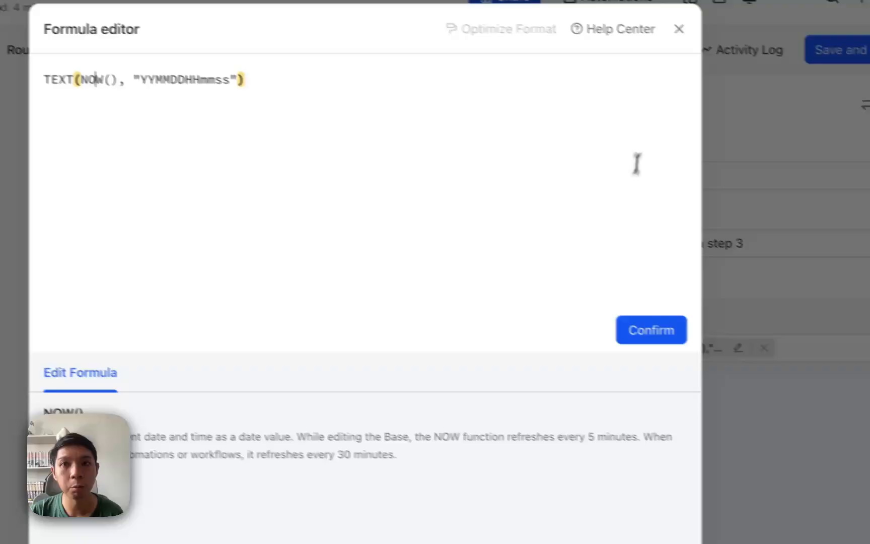
pyautogui.click(679, 29)
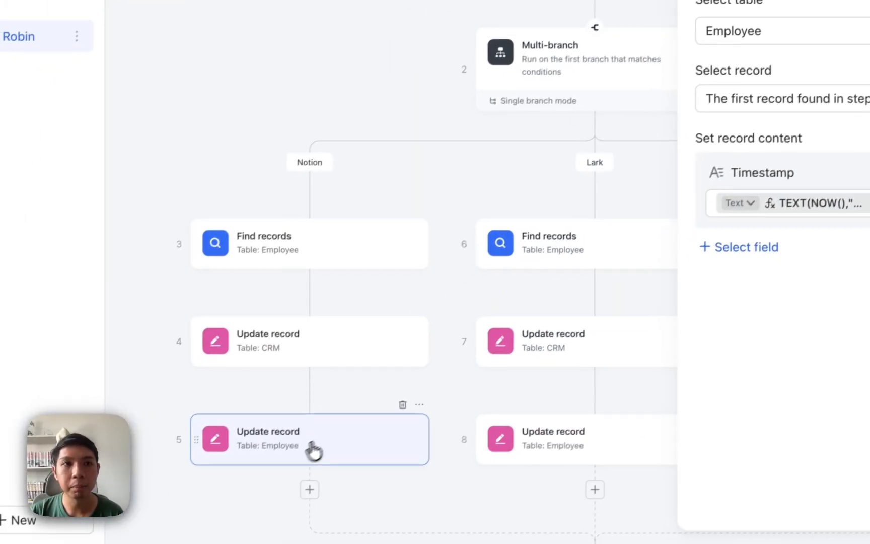
pyautogui.click(44, 75)
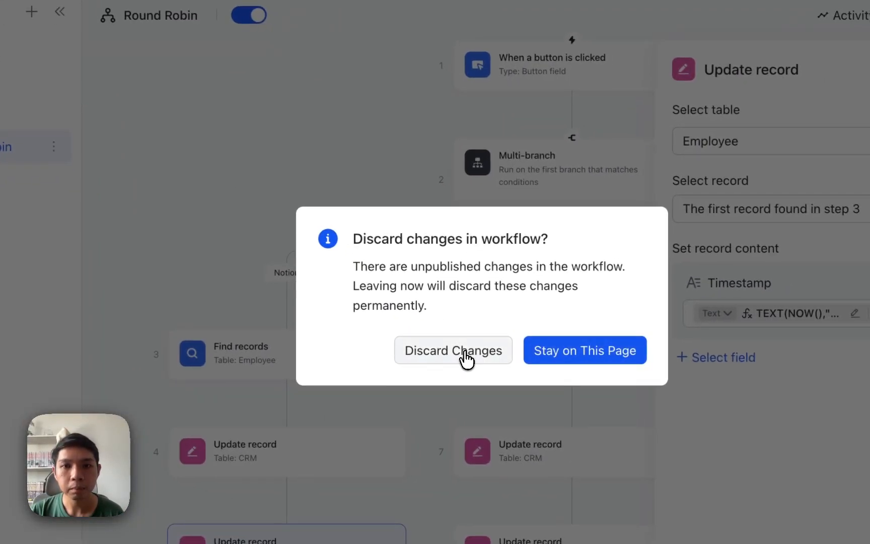
pyautogui.click(471, 360)
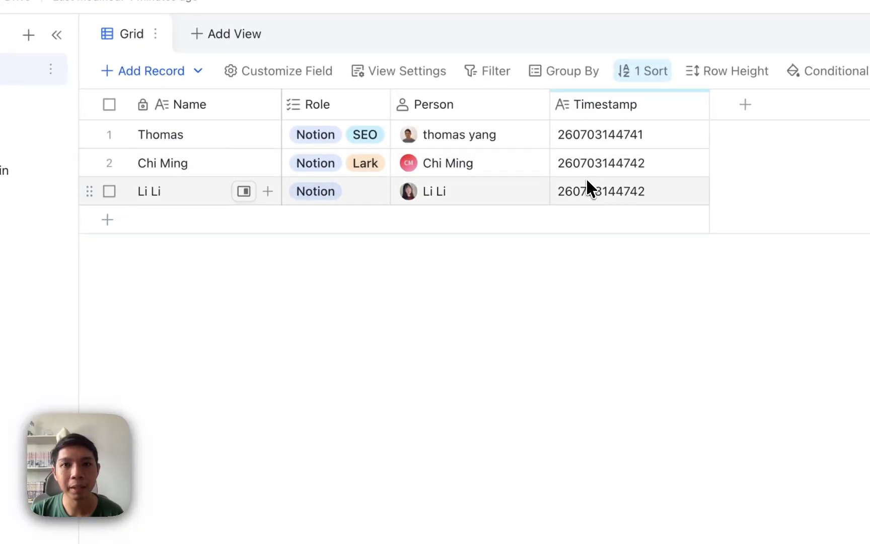
pyautogui.click(584, 140)
pyautogui.click(584, 139)
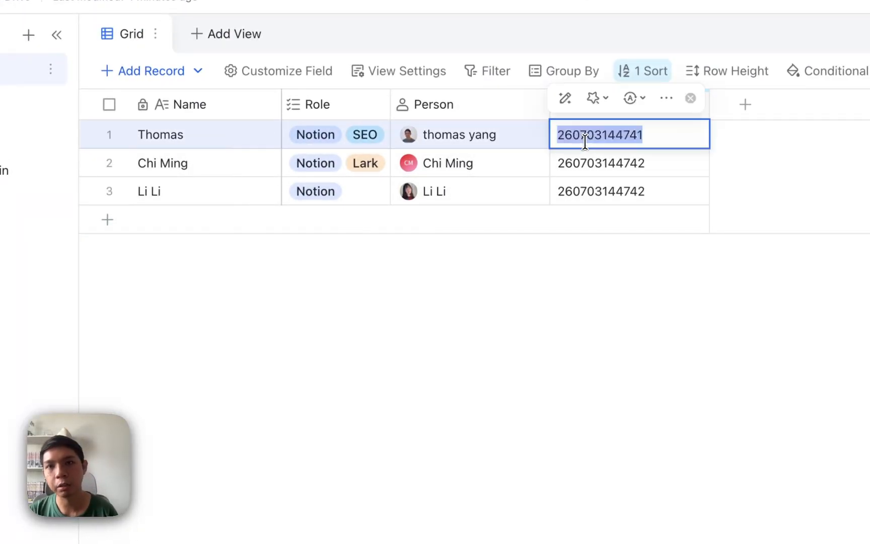
pyautogui.write('1')
pyautogui.doubleClick(584, 173)
pyautogui.write('23')
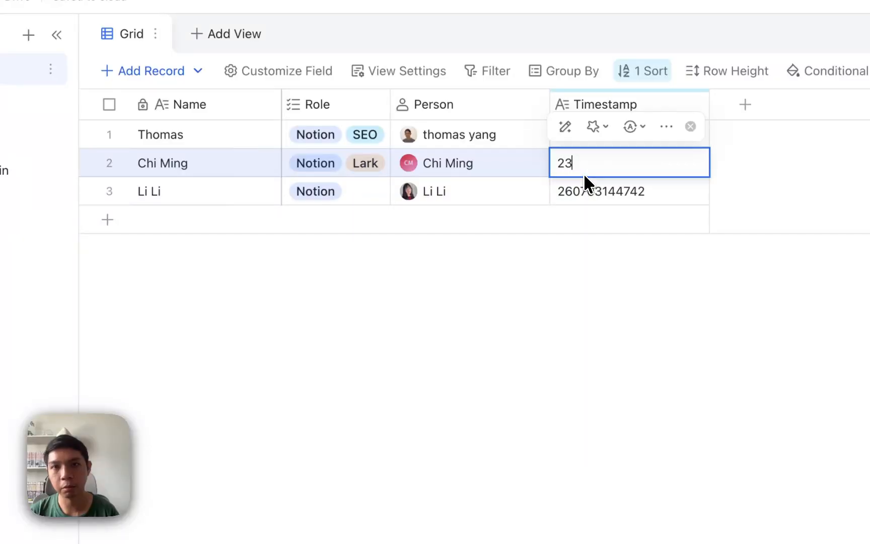
pyautogui.press('BackSpace')
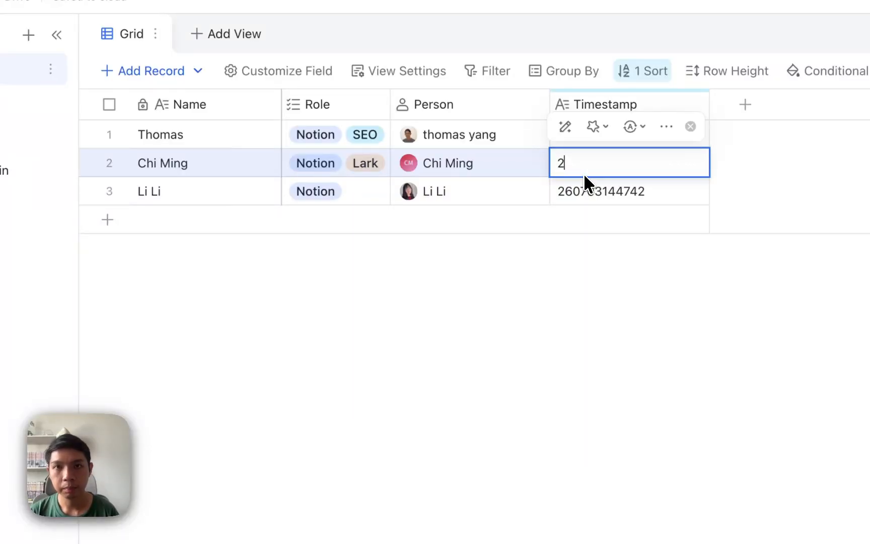
pyautogui.press('Return')
pyautogui.write('3')
pyautogui.click(487, 312)
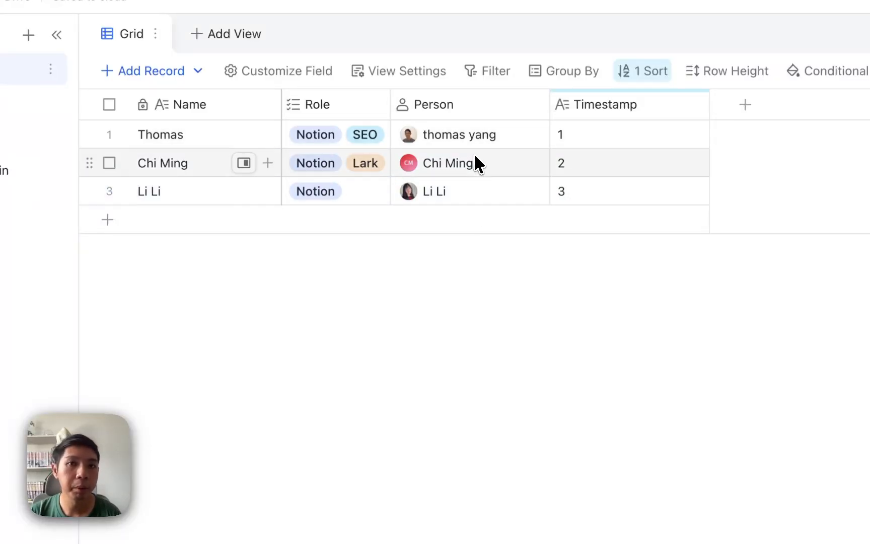
# Clear the Person field for all five CRM clients
pyautogui.click(56, 151)
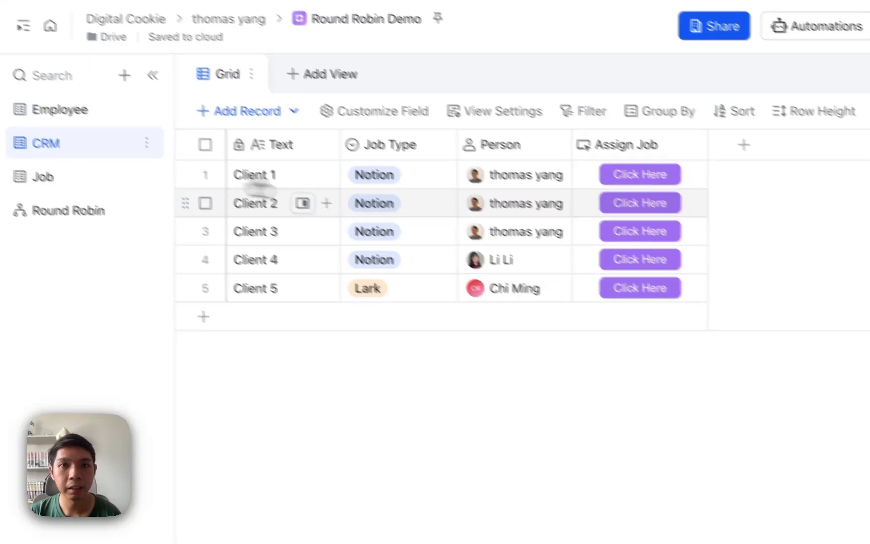
pyautogui.moveTo(511, 177); pyautogui.dragTo(503, 292)
pyautogui.press('Delete')
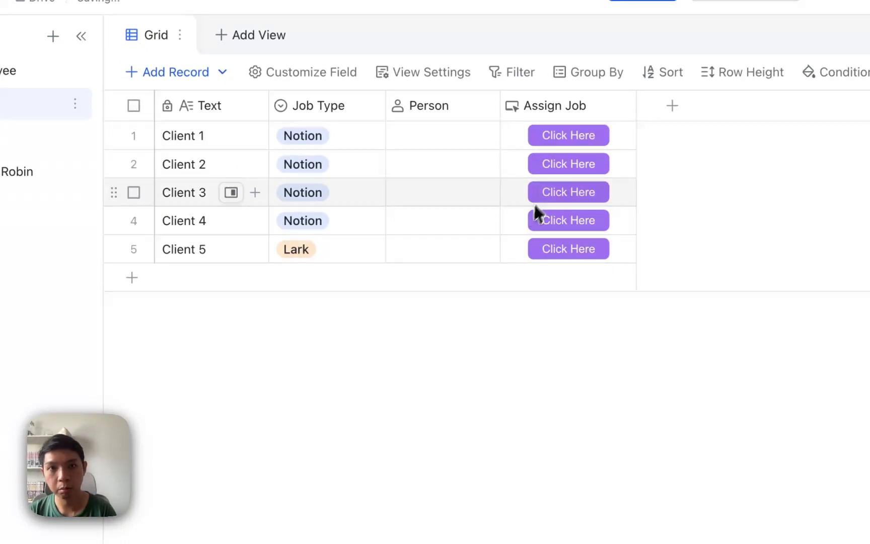
# Run Assign Job for the clients, checking Employee timestamps between runs, to assign persons in rotation
pyautogui.click(560, 139)
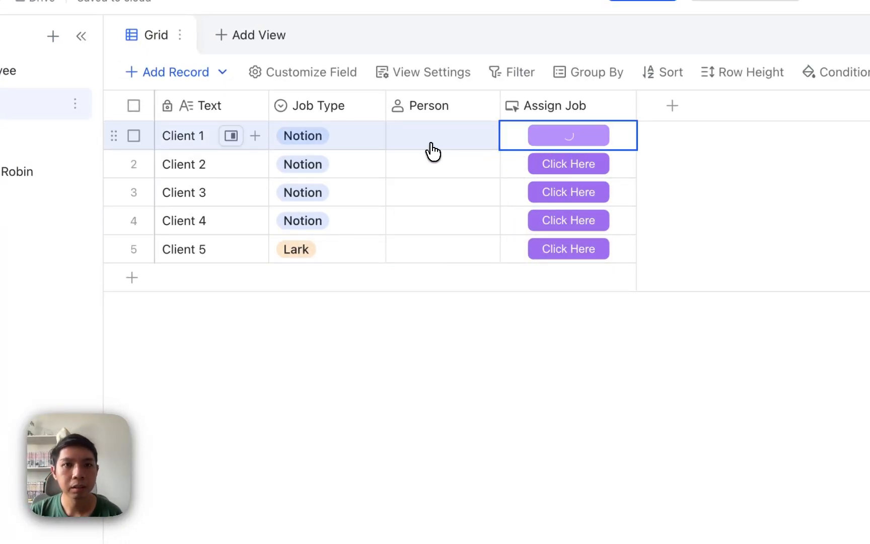
pyautogui.click(82, 111)
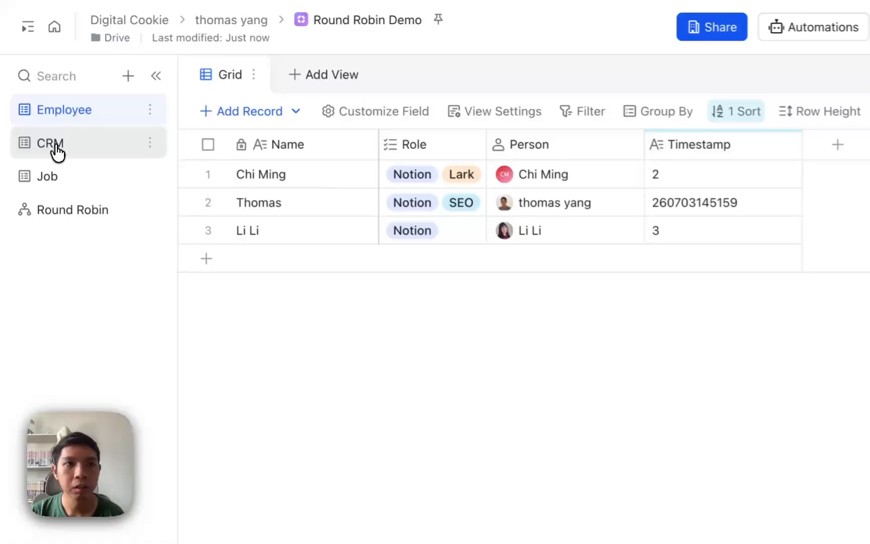
pyautogui.click(57, 147)
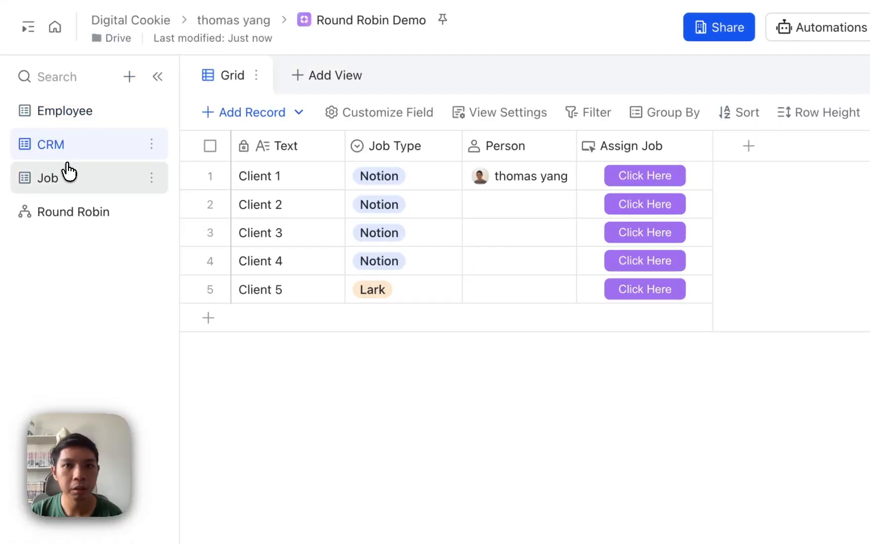
pyautogui.click(642, 202)
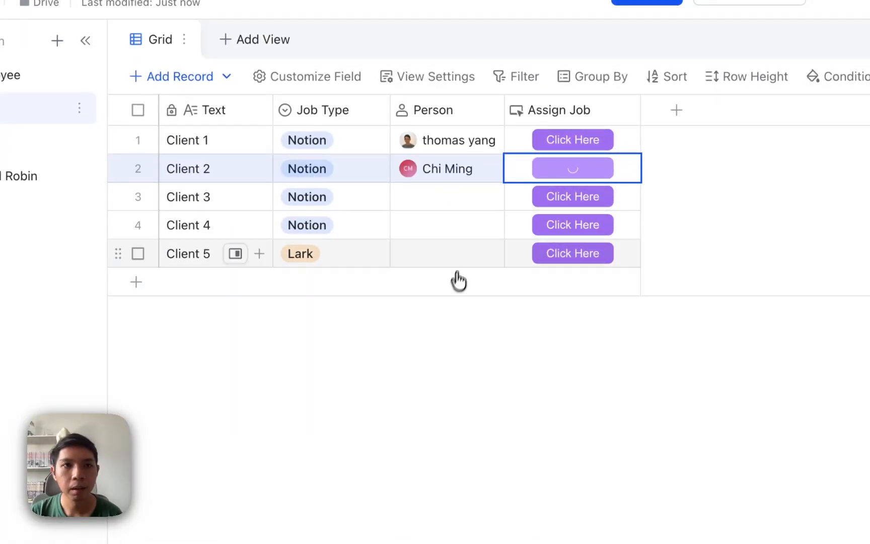
pyautogui.click(20, 82)
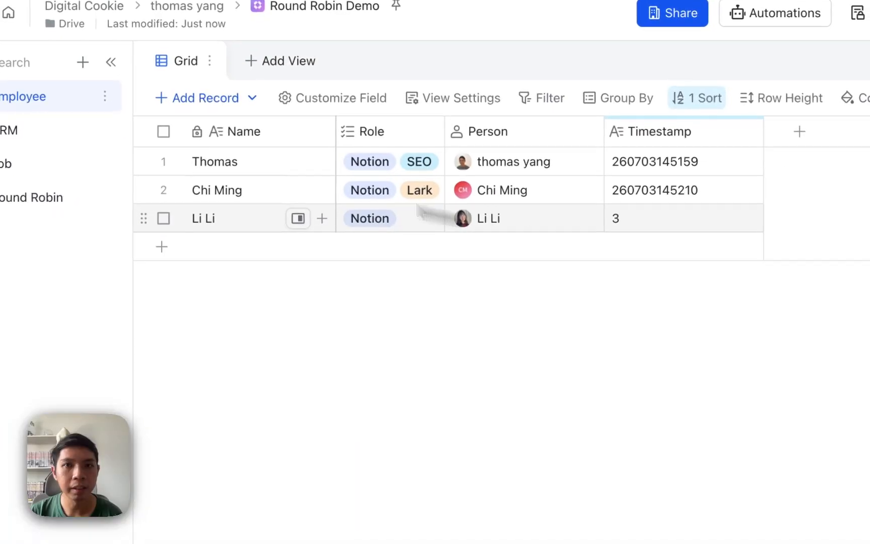
pyautogui.click(29, 140)
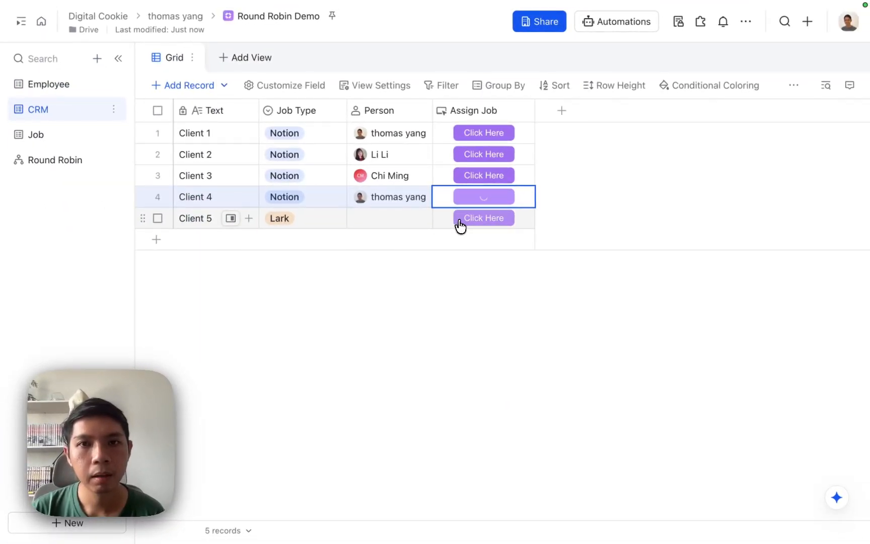
pyautogui.click(464, 224)
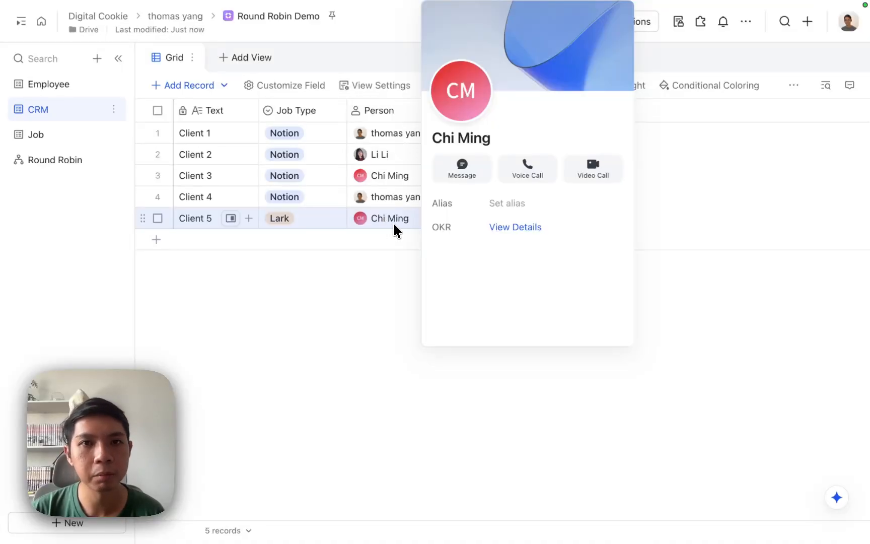
pyautogui.click(476, 222)
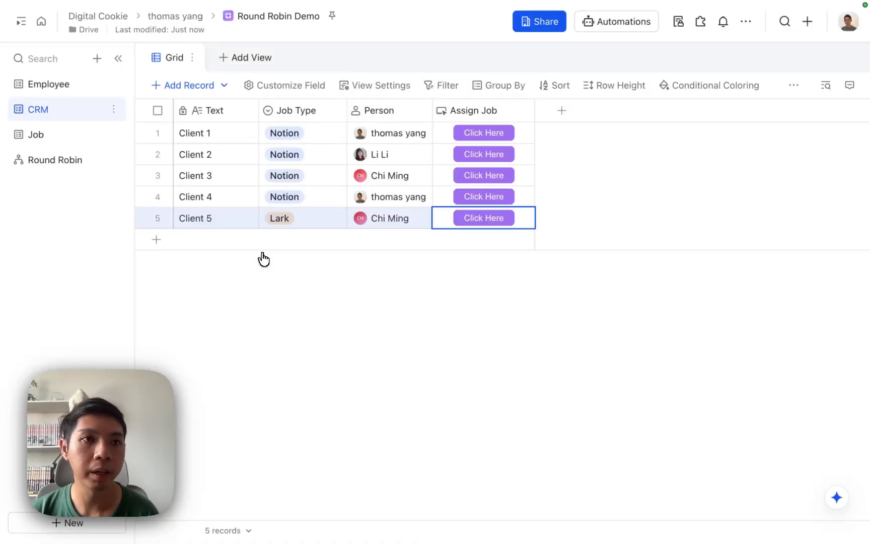
# Review the Employee table's timestamps and the CRM table's Assign Job column
pyautogui.click(53, 166)
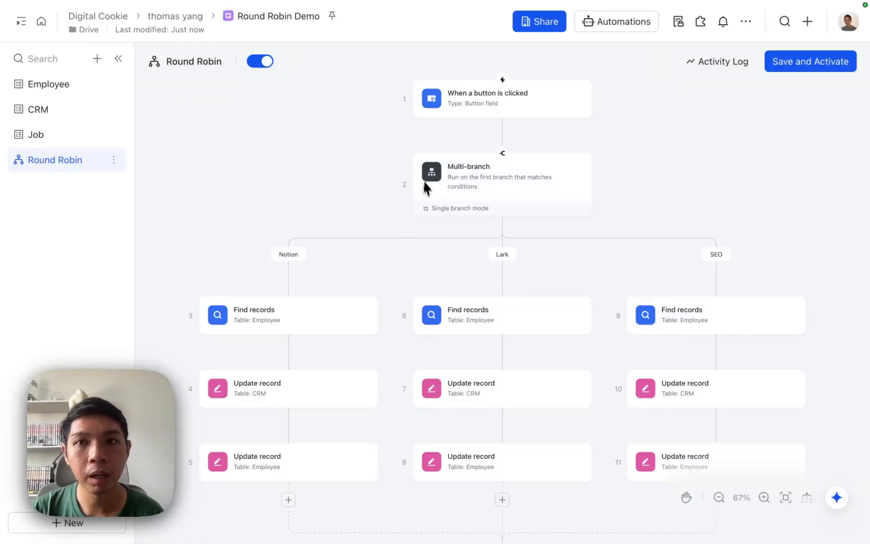
pyautogui.click(65, 87)
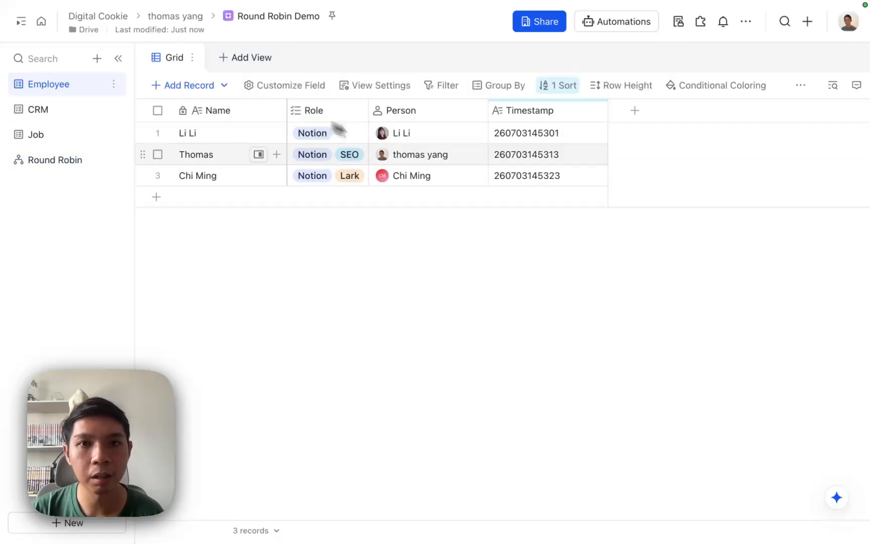
pyautogui.click(82, 115)
pyautogui.click(488, 114)
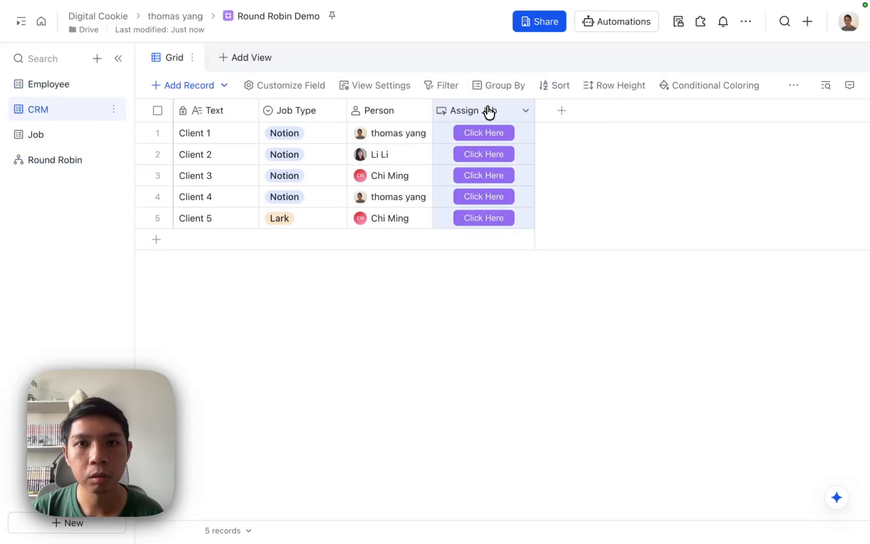
# Back in the Round Robin workflow, inspect the button trigger's settings and options menu, then close them
pyautogui.click(68, 163)
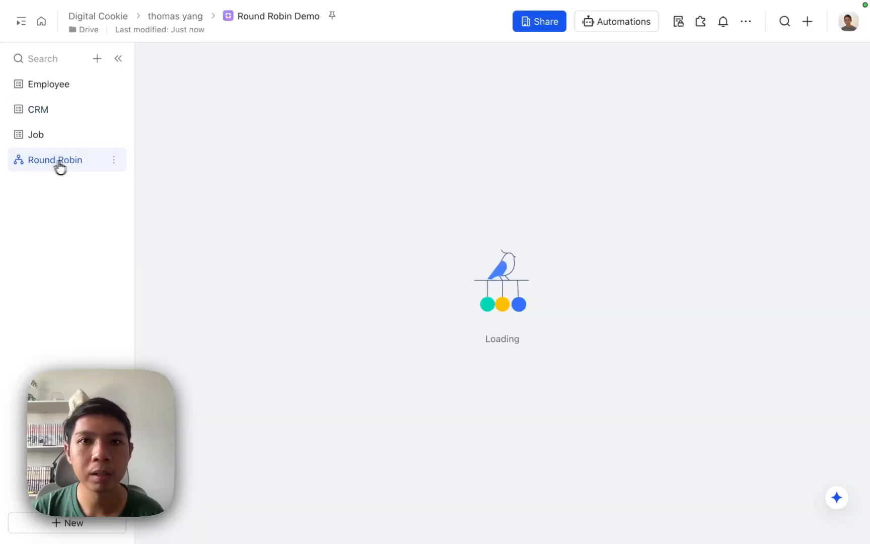
pyautogui.click(506, 113)
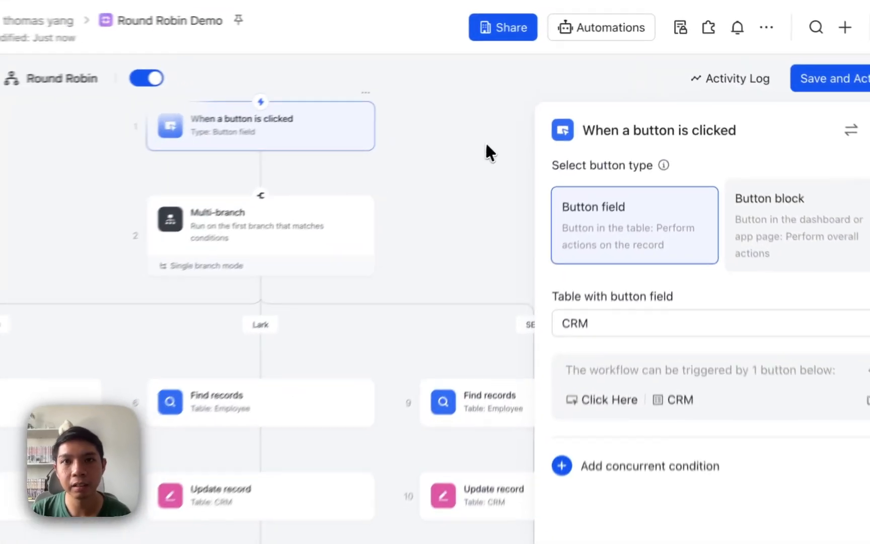
pyautogui.click(584, 73)
pyautogui.moveTo(316, 151)
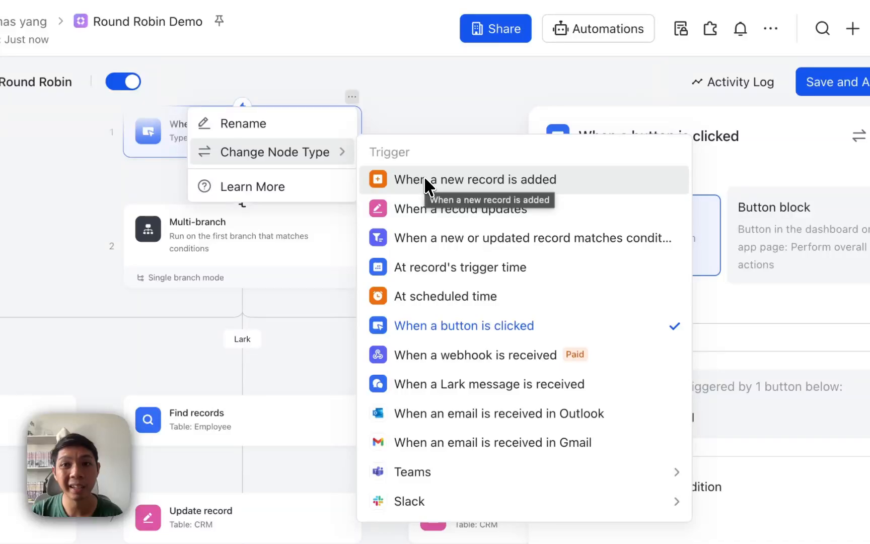
pyautogui.click(410, 88)
pyautogui.click(828, 126)
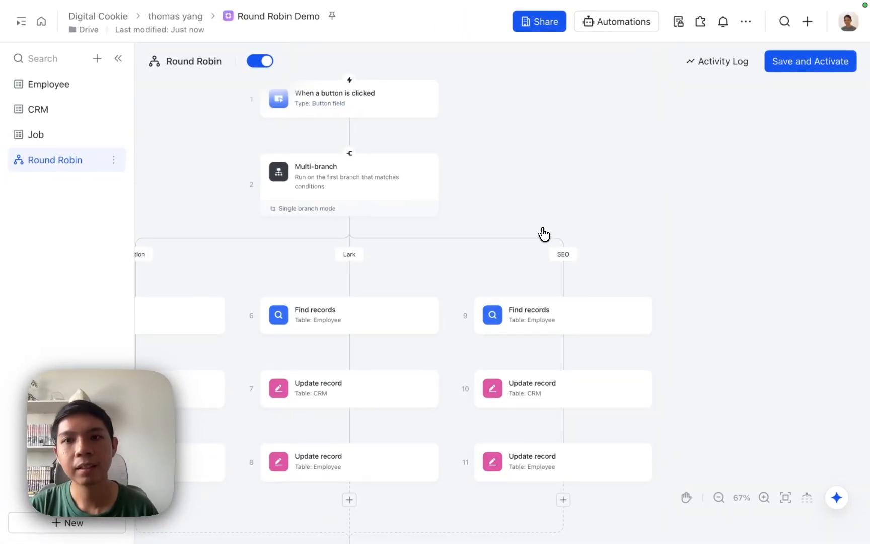